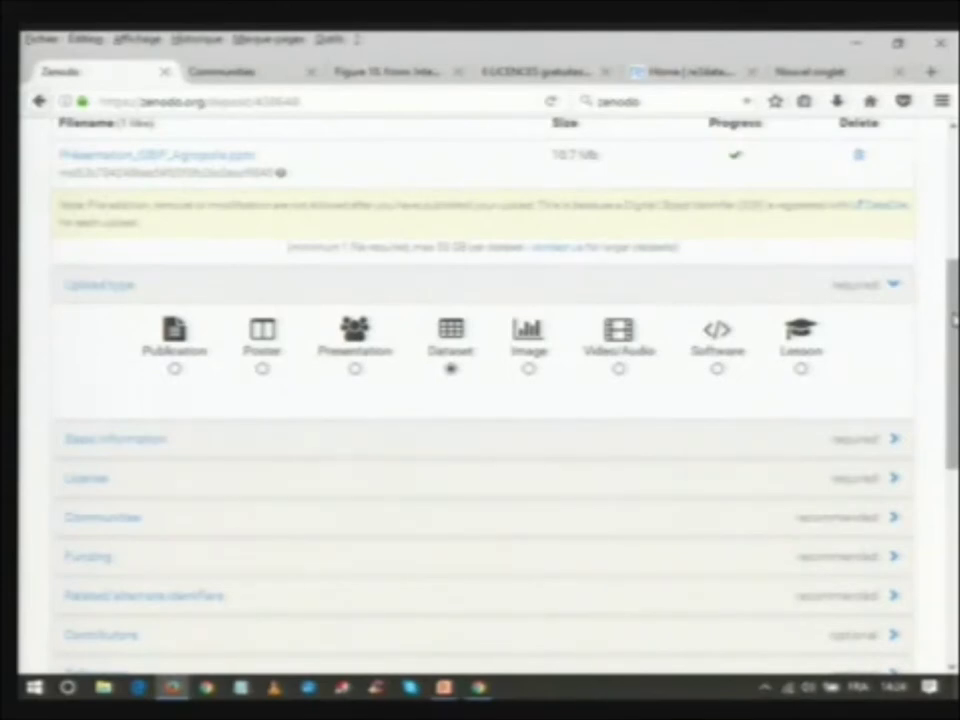
- Expand the Basic information section and scroll down to the Title and Authors fields
scroll(950, 330, down, 1)
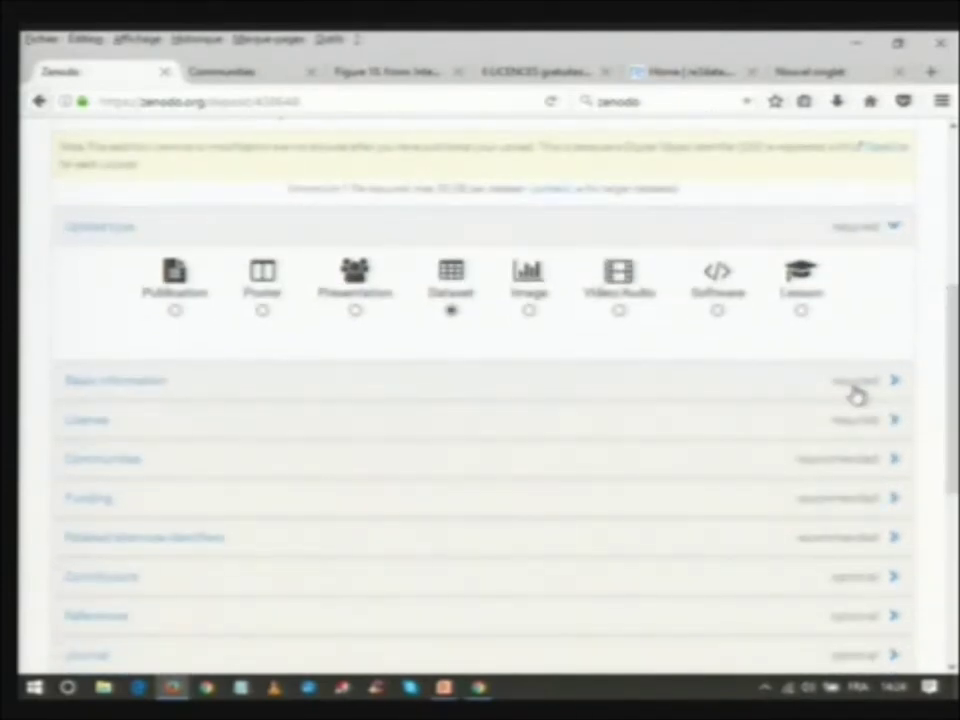
click(855, 393)
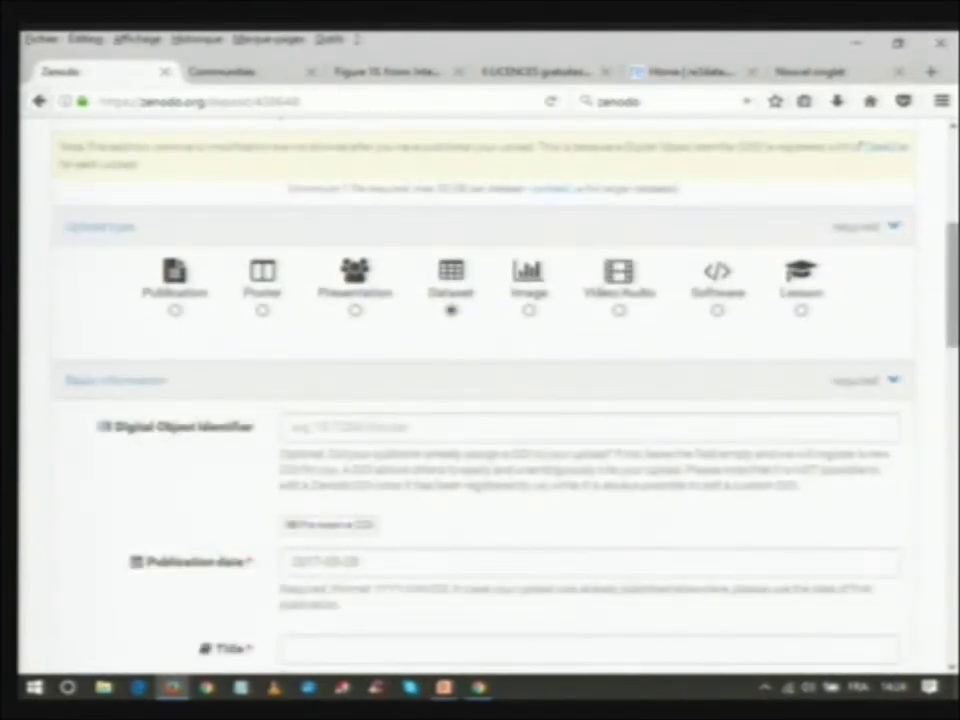
scroll(480, 400, down, 5)
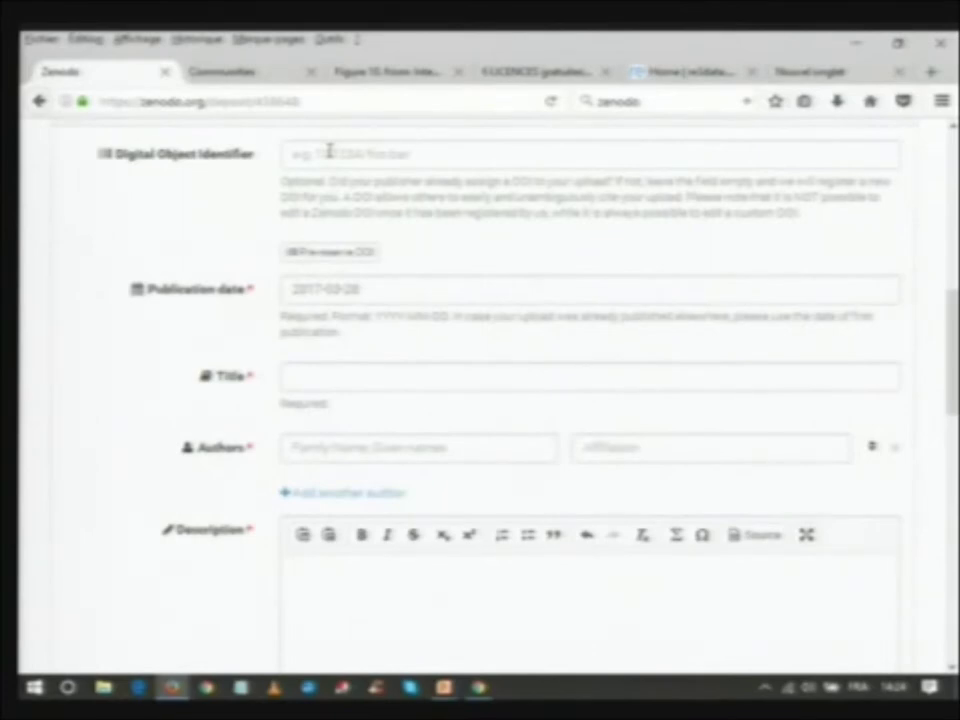
- Enter 'test atelier' as the upload title, ready for the first author's name
click(329, 151)
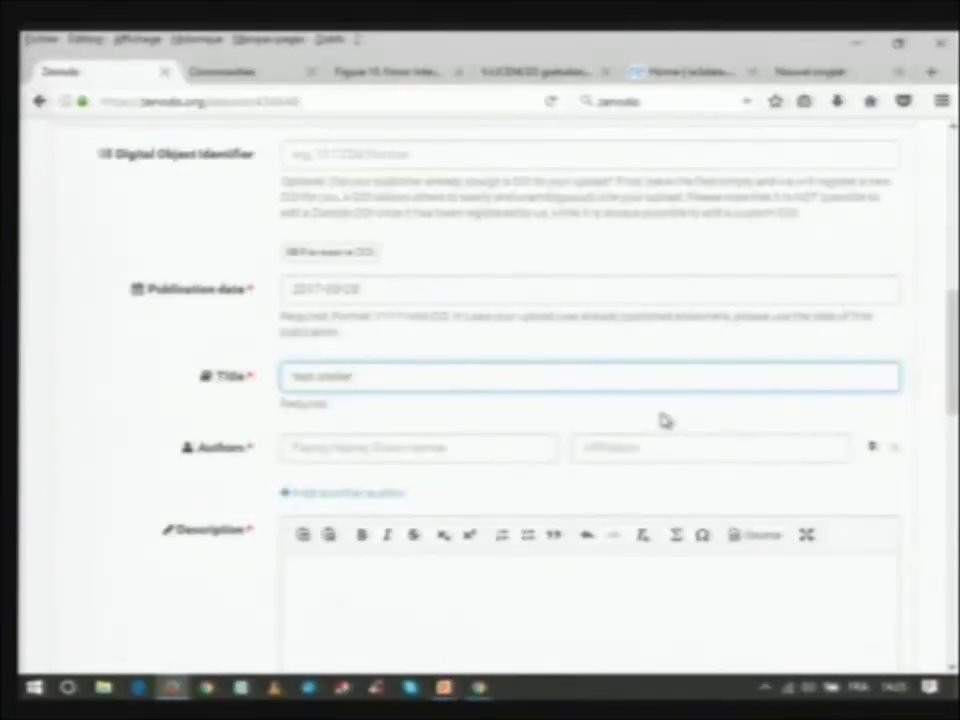
drag(952, 340, 954, 368)
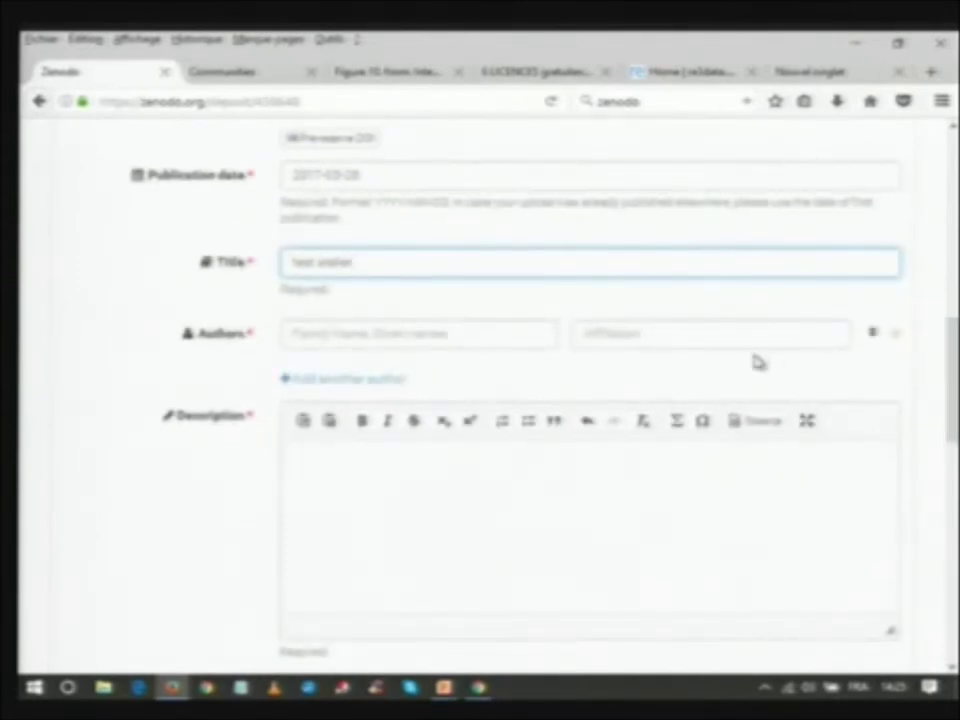
click(446, 337)
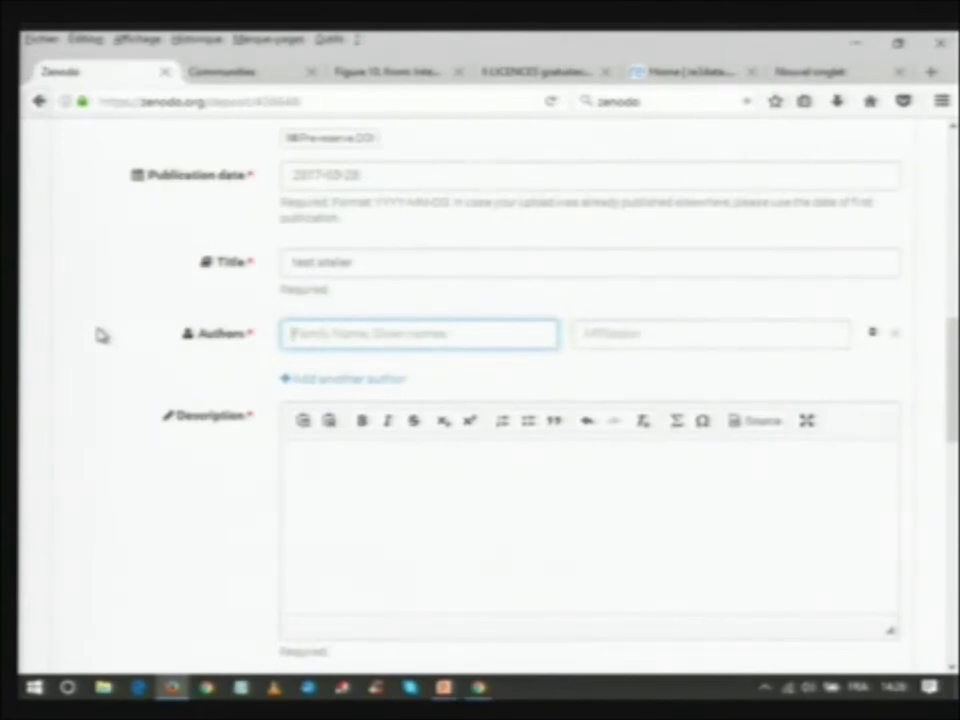
- Enter the first author's name with affiliation UMR5
text(Gil)
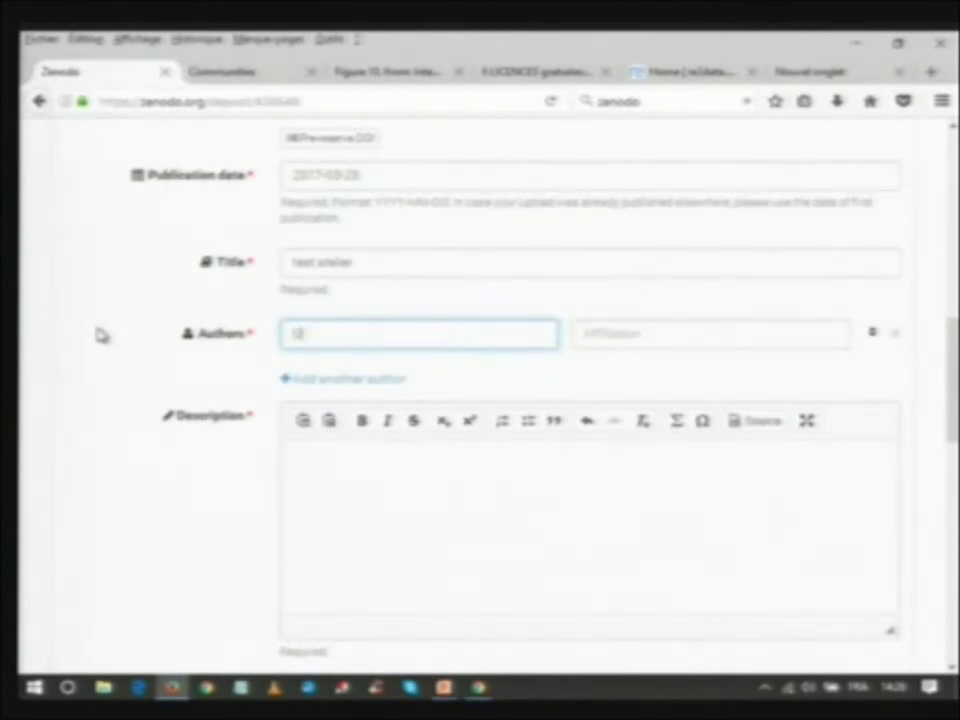
text(les, R)
text(rançois)
key(Tab)
text(UMR5)
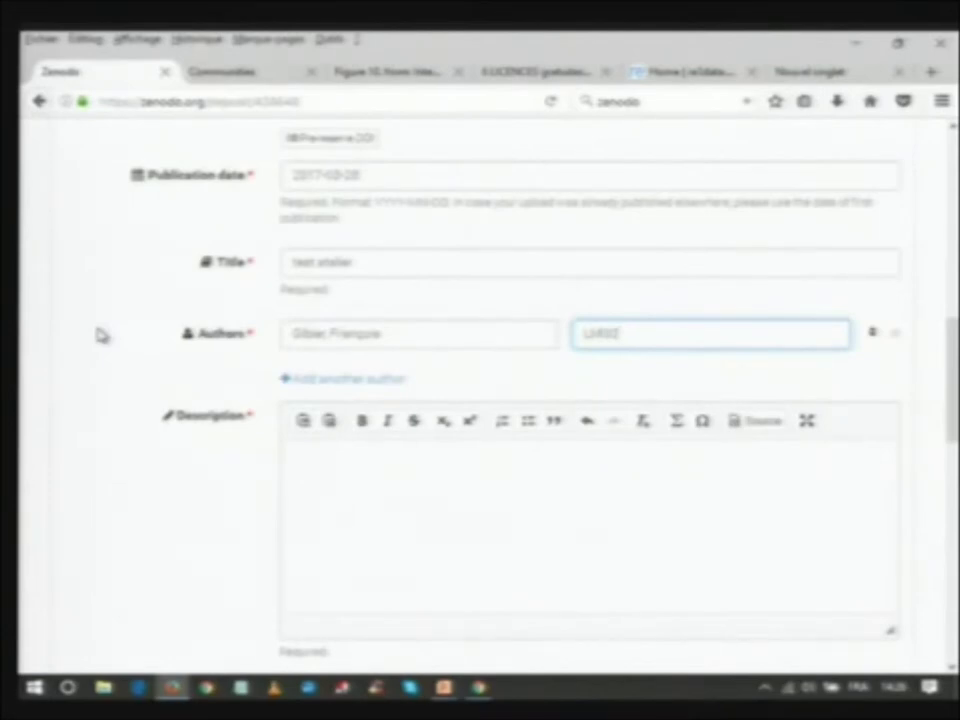
- Add a second author with affiliation ISpE, then amend that author's name
click(317, 378)
click(317, 376)
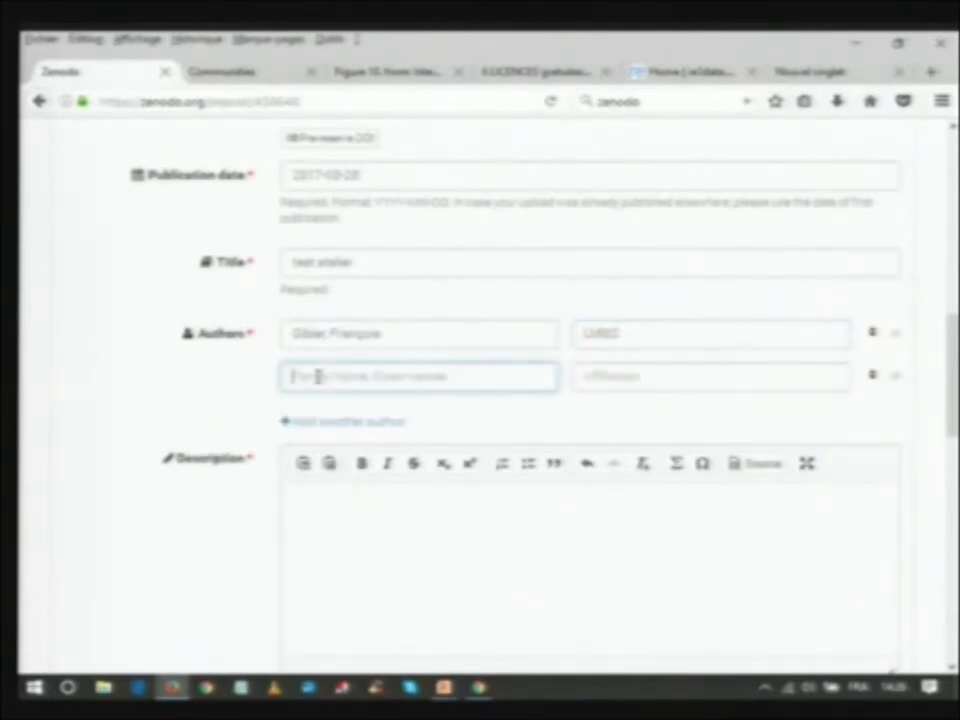
text(Gebide Giba)
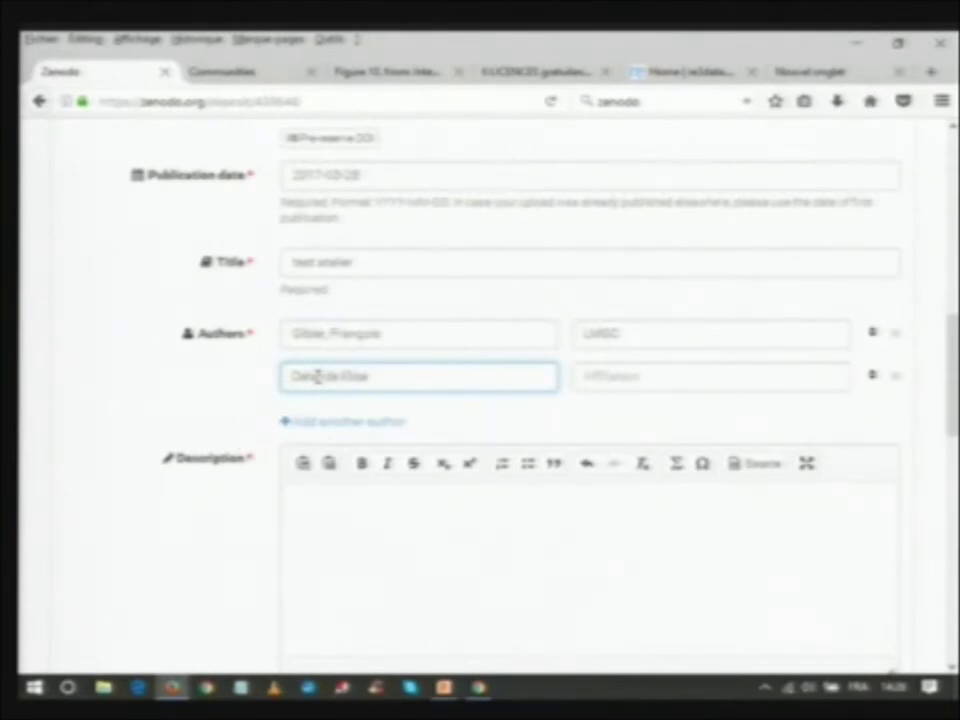
key(Tab)
text(ISpE)
key(shift+Tab)
text(gro)
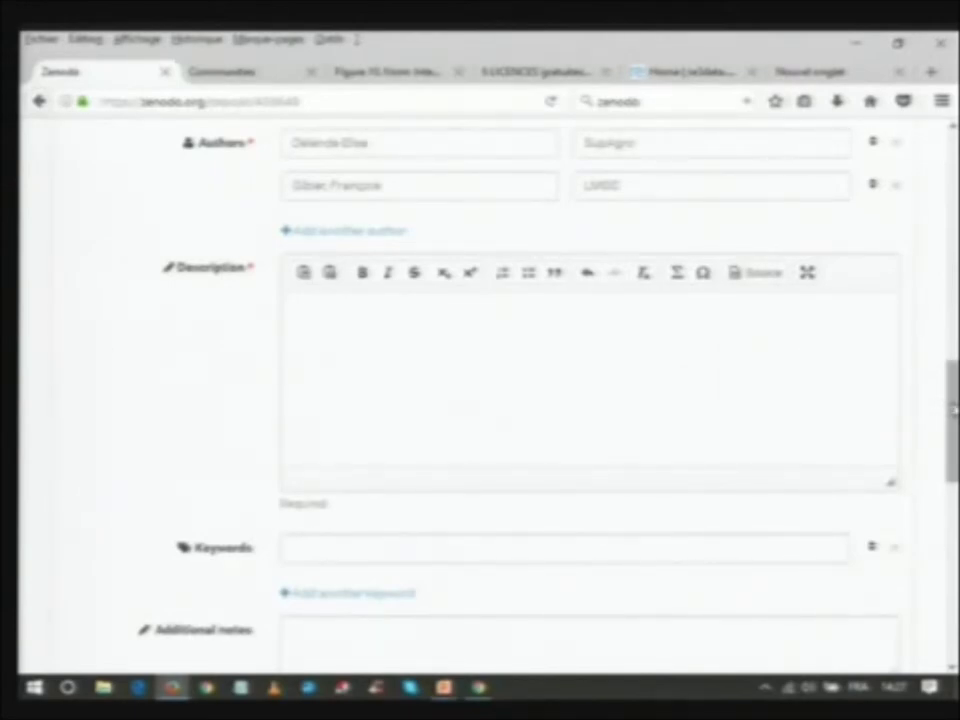
- Add the keywords 'test' and 'atelier' to the upload
text(test)
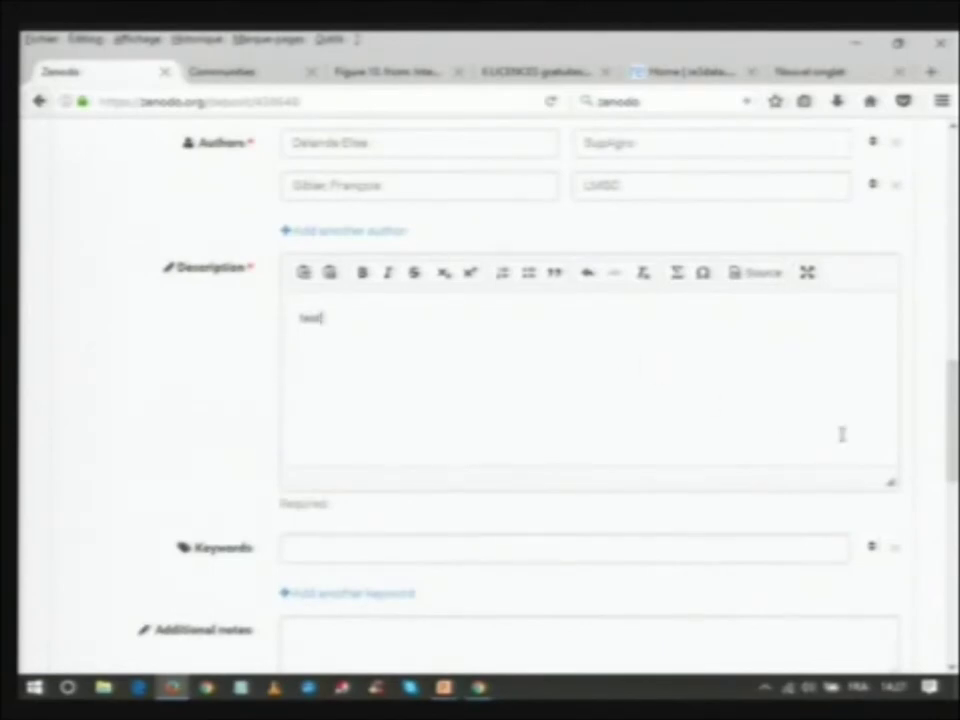
drag(951, 425, 951, 488)
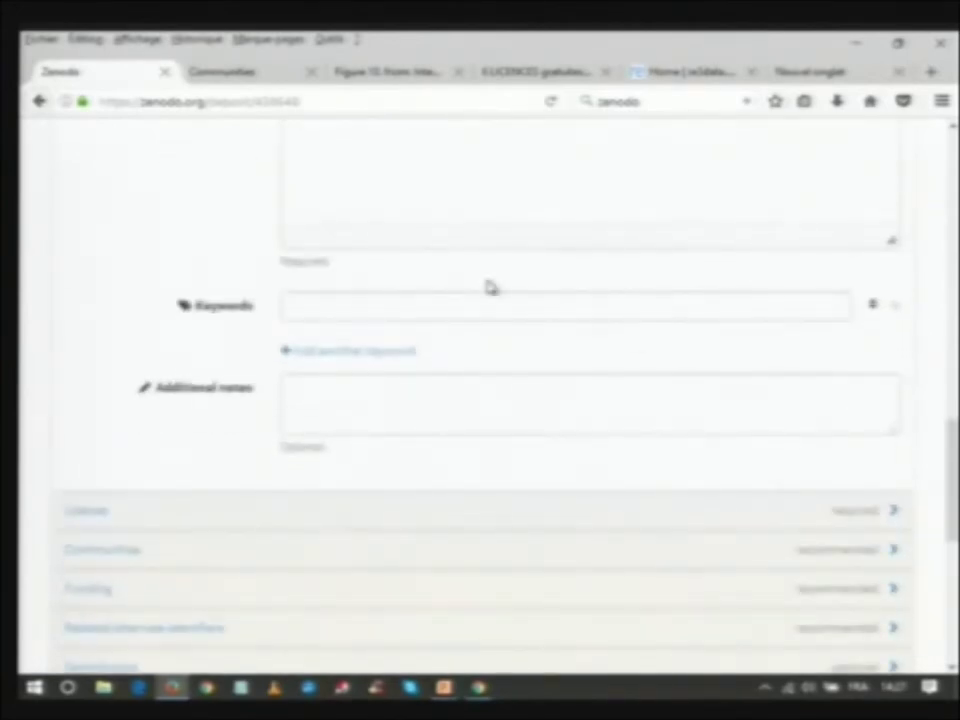
click(332, 306)
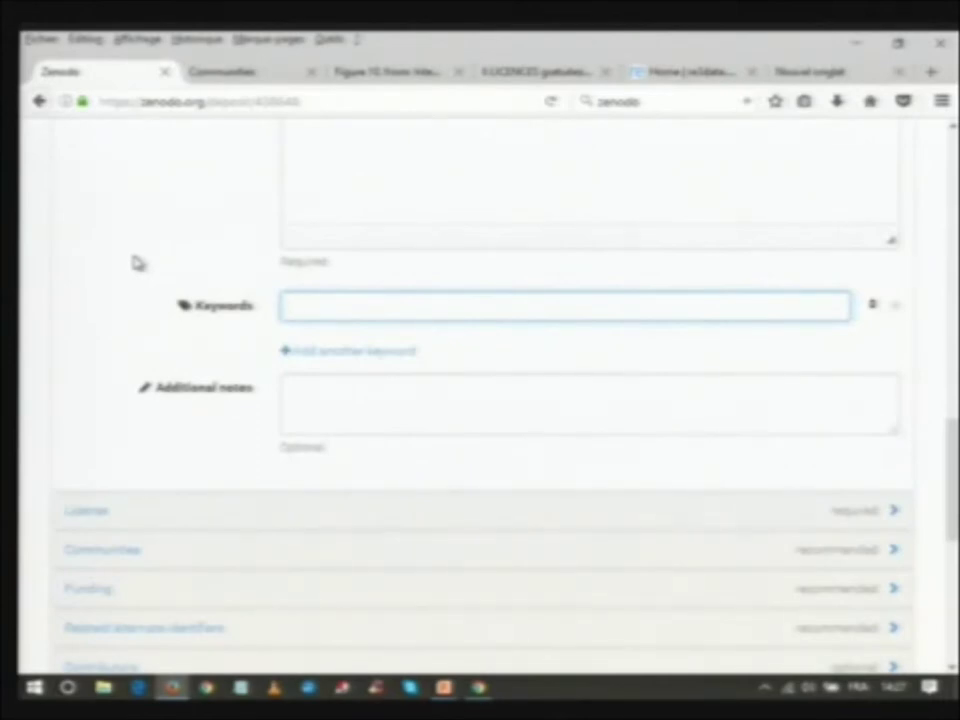
text(test)
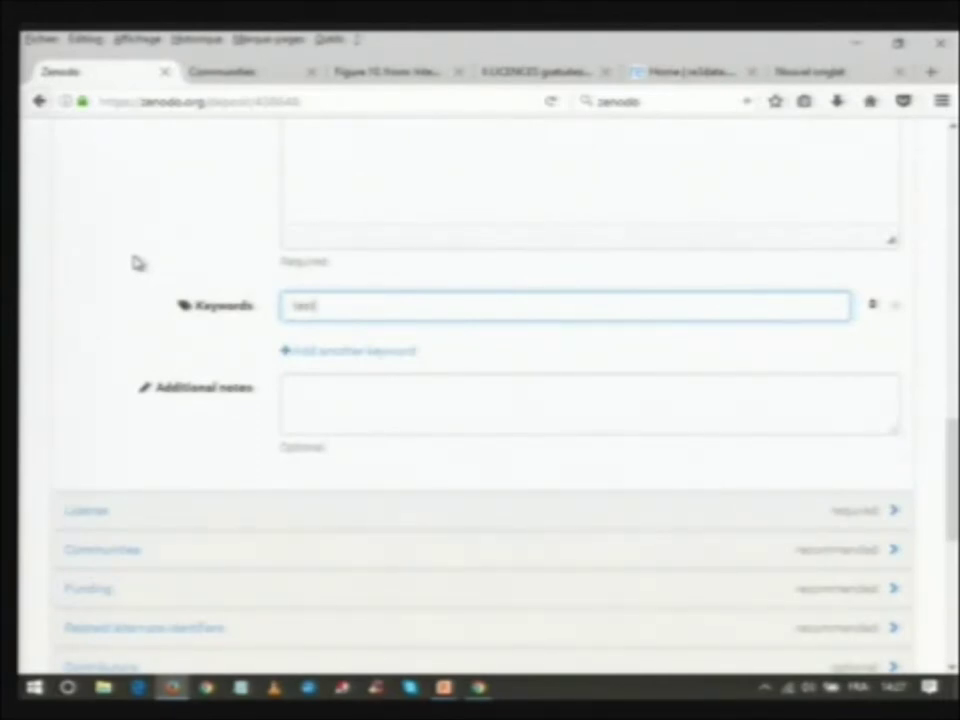
click(356, 352)
click(351, 348)
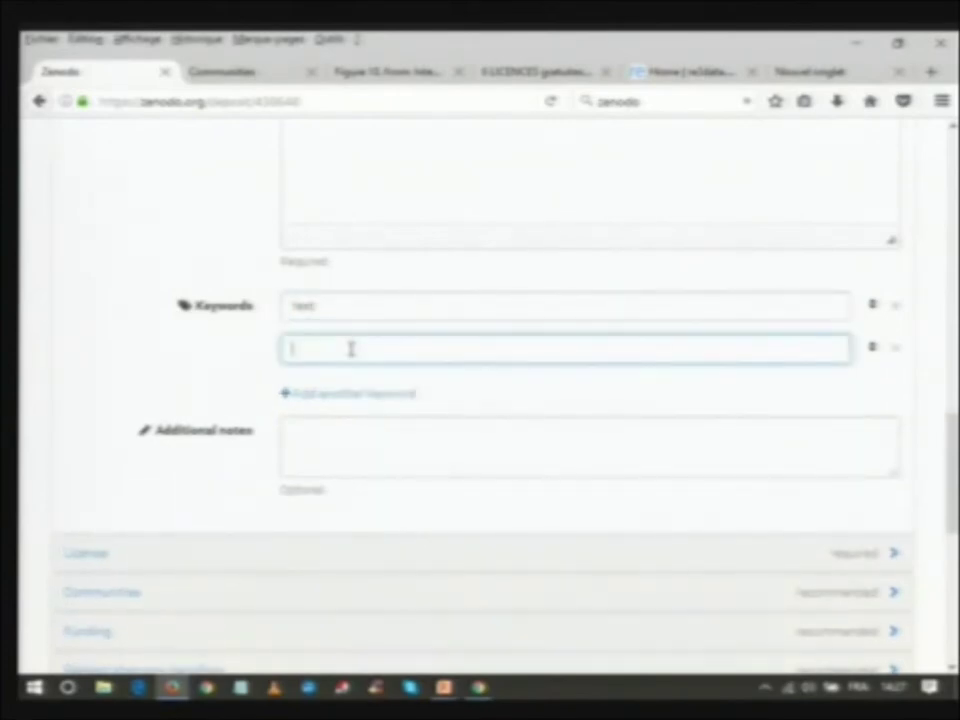
text(atelier)
click(572, 462)
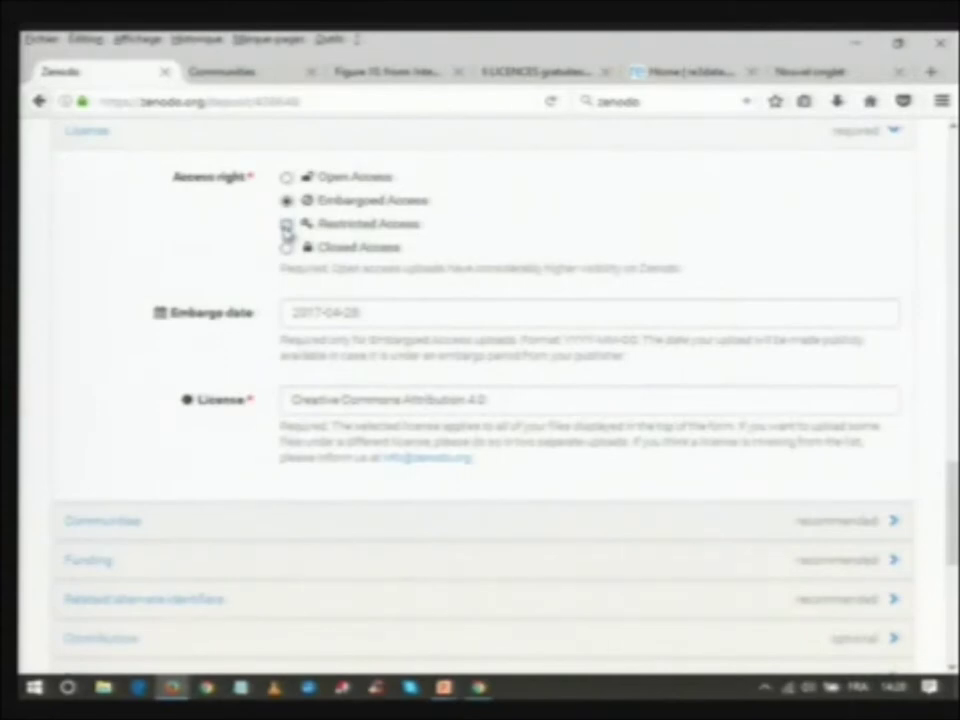
- Set the access right to Restricted Access, then switch it to Closed Access
click(286, 226)
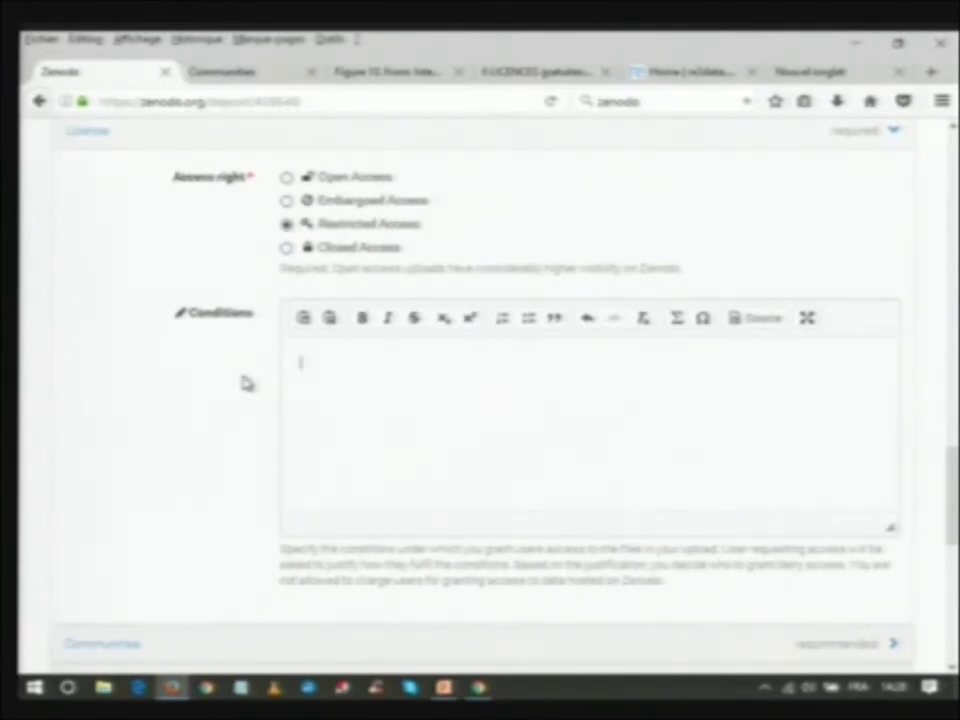
click(287, 248)
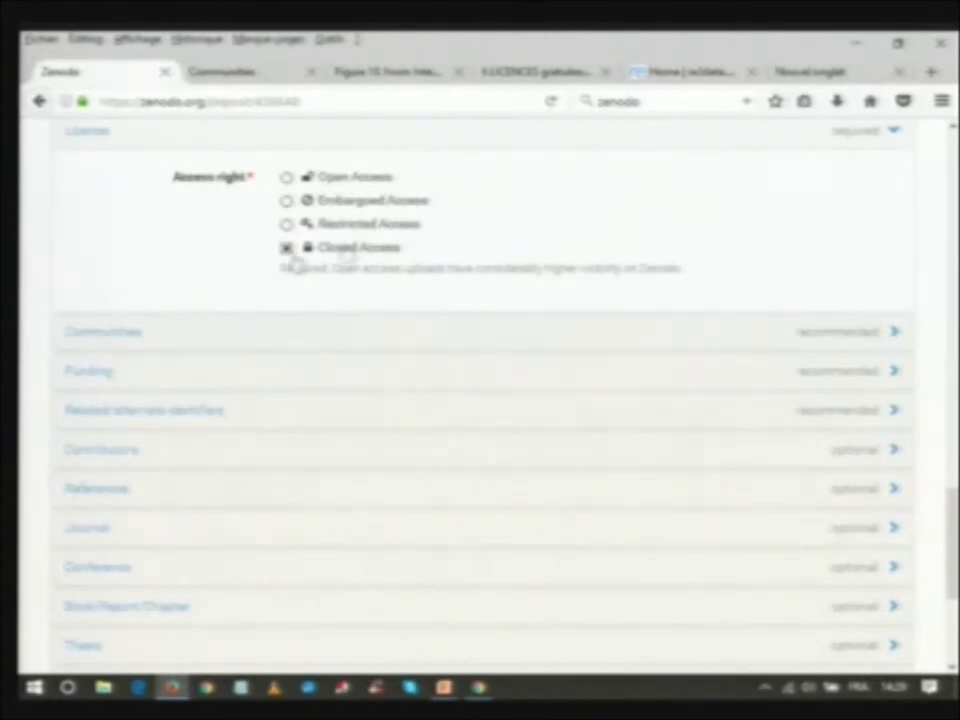
- Set the access right to Open Access, after briefly trying Embargoed, and list the licence options
click(287, 177)
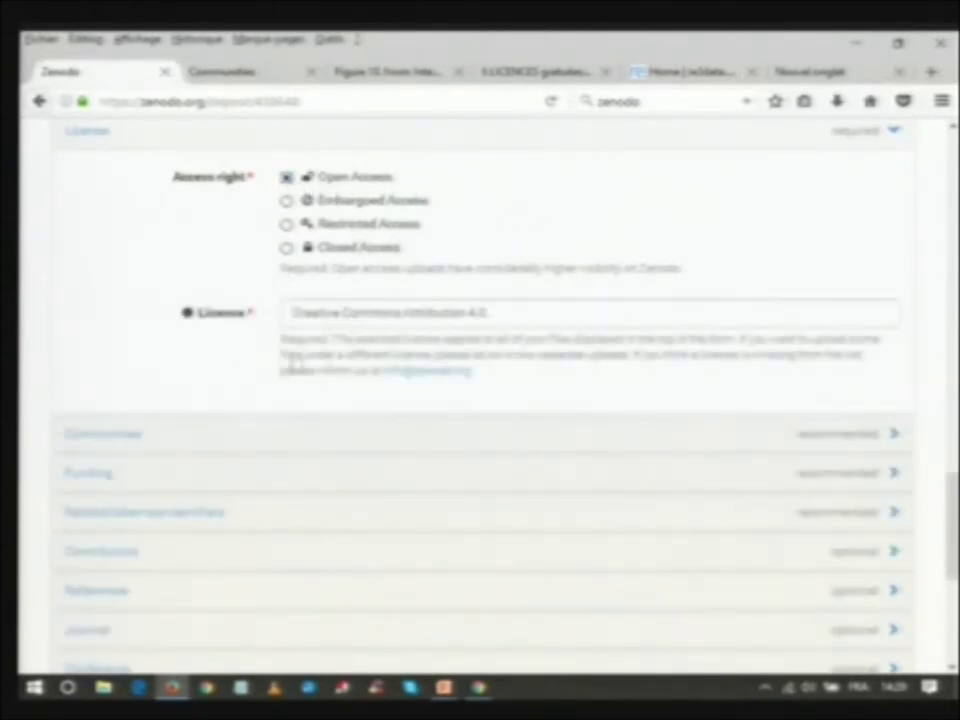
click(287, 201)
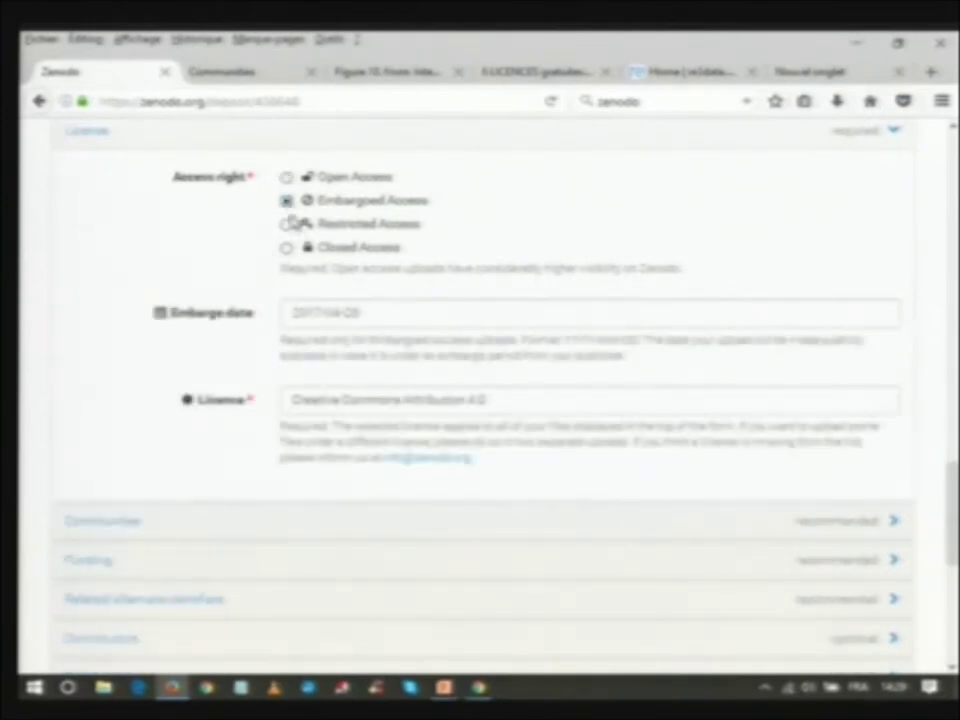
click(287, 177)
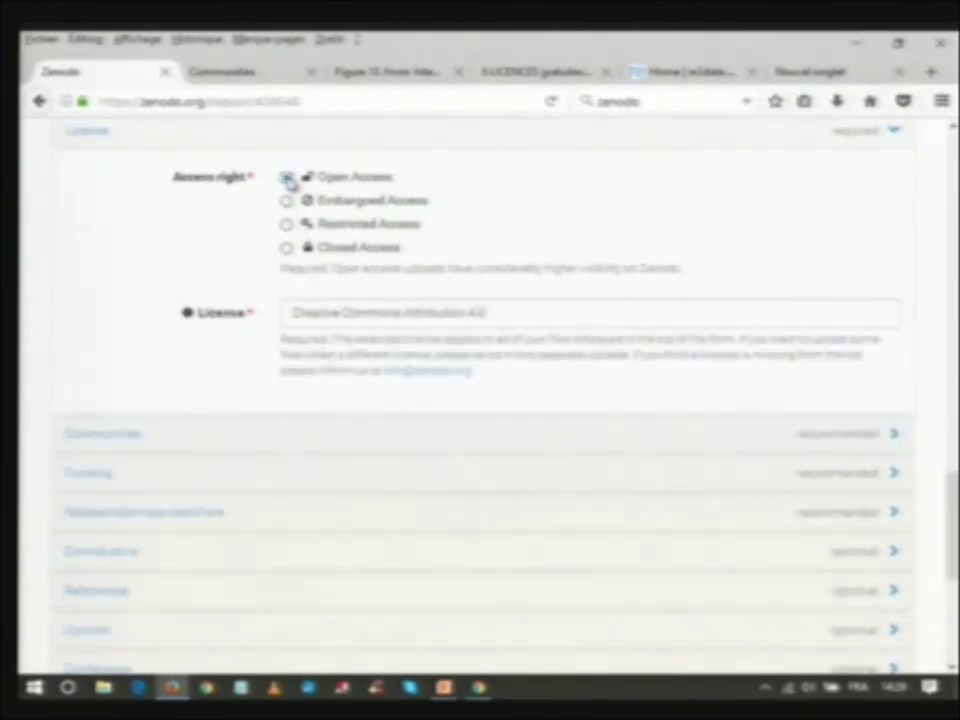
click(532, 316)
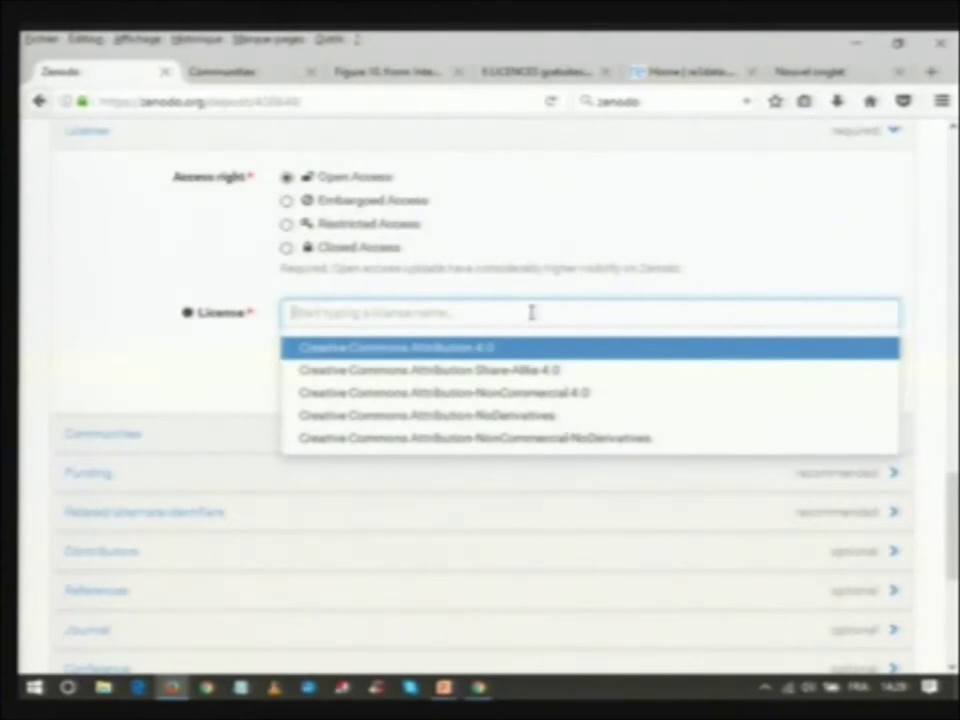
- Choose Creative Commons Attribution 4.0 as the upload's licence
click(504, 358)
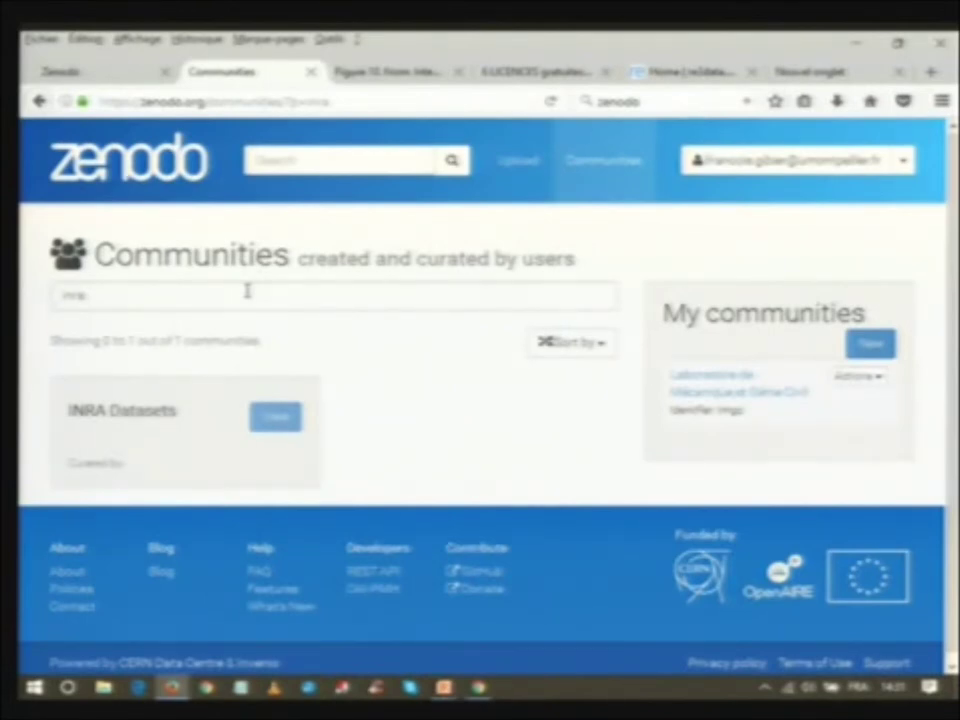
- View the INRA Datasets community from the inra search results
click(281, 421)
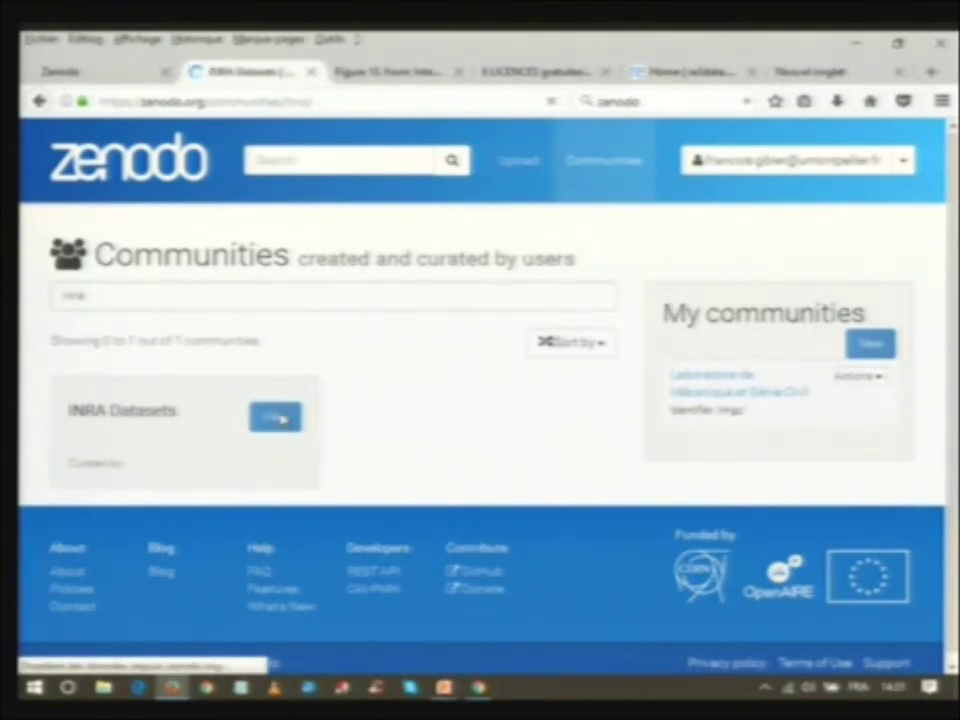